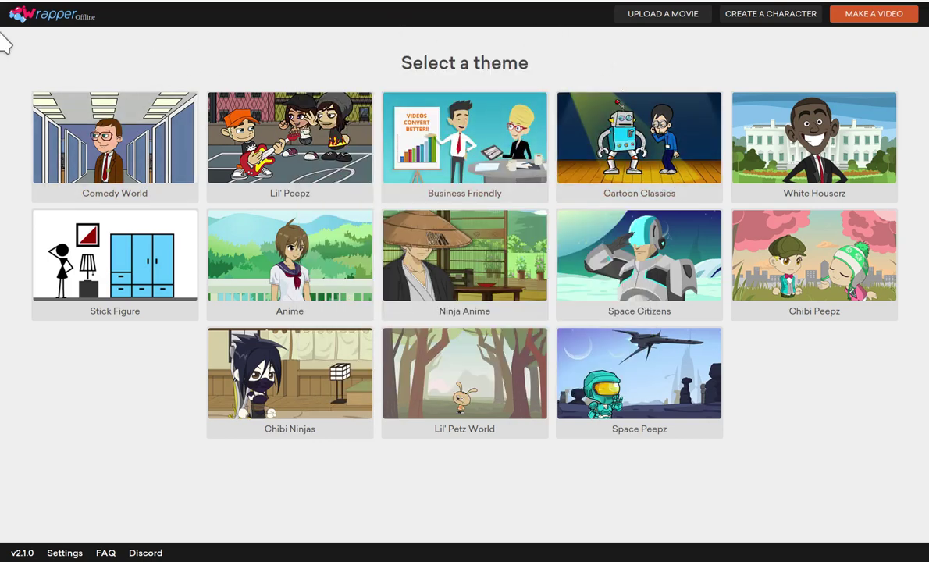
Step: Choose the Comedy World theme to start a new video in the bedroom scene
click(6, 6)
click(6, 6)
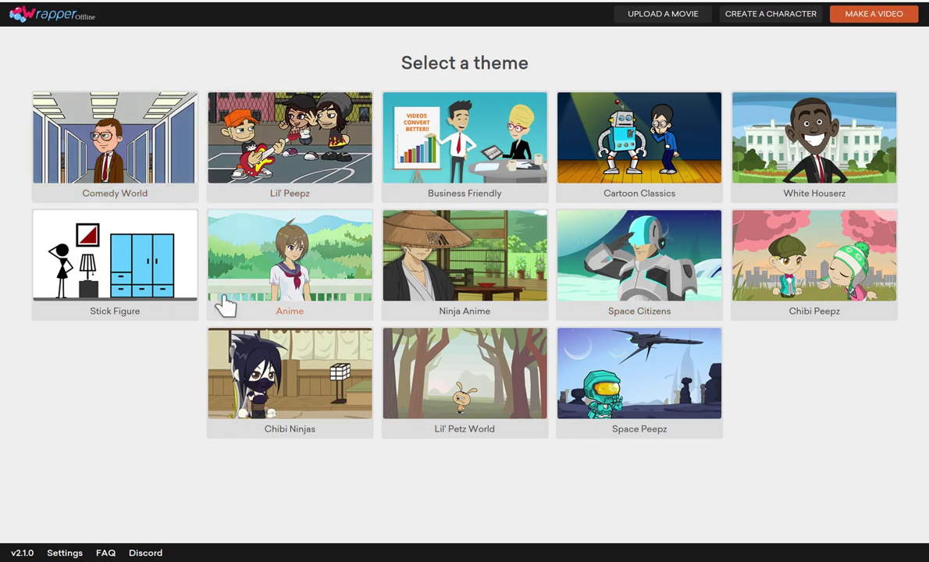
click(104, 178)
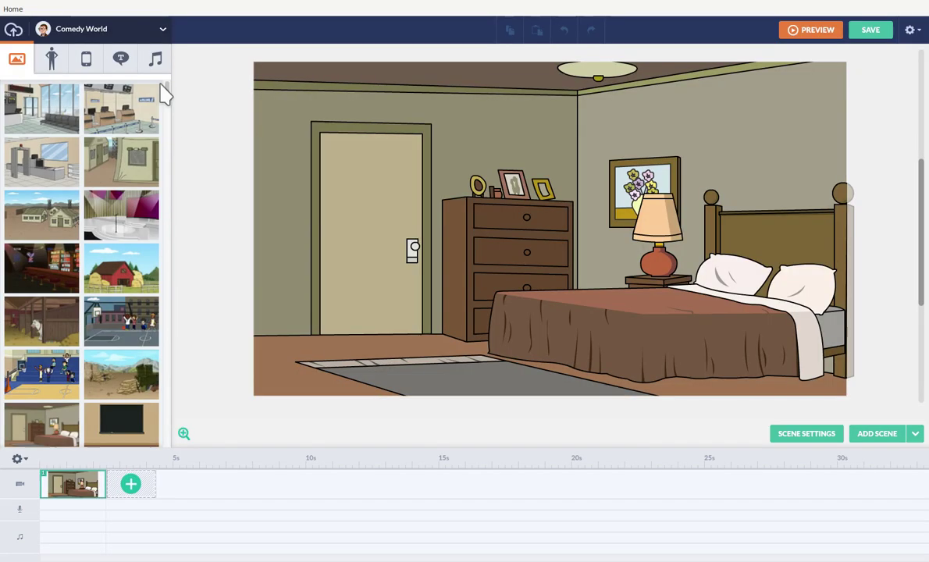
Step: Find the red-and-white cheerleader woman under Characters, GoAnimators, Specialties and place her by the bed
click(50, 57)
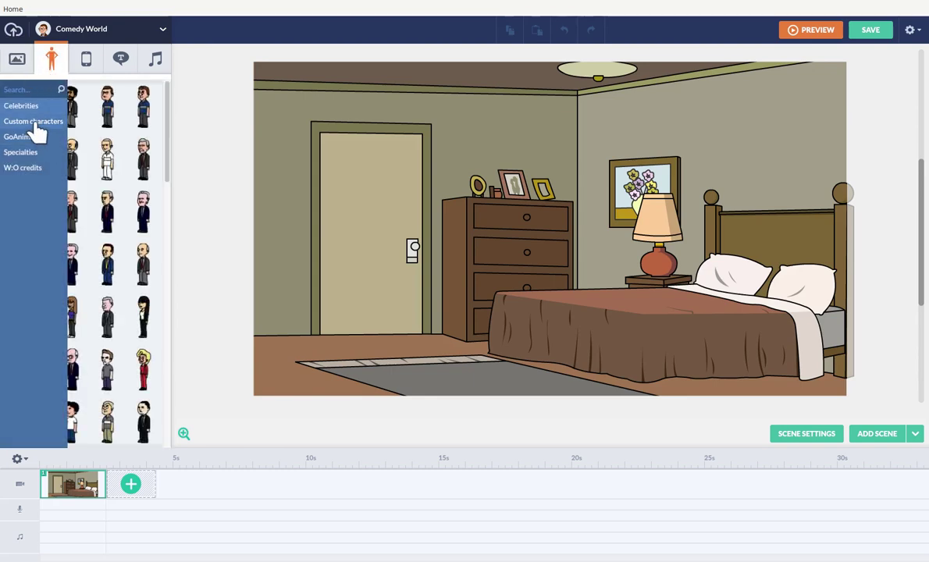
click(34, 142)
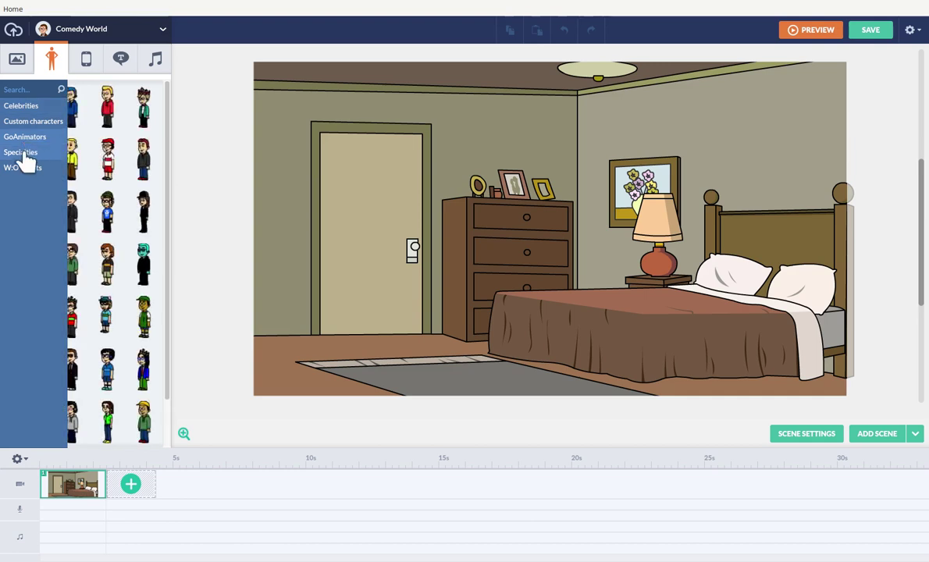
click(24, 154)
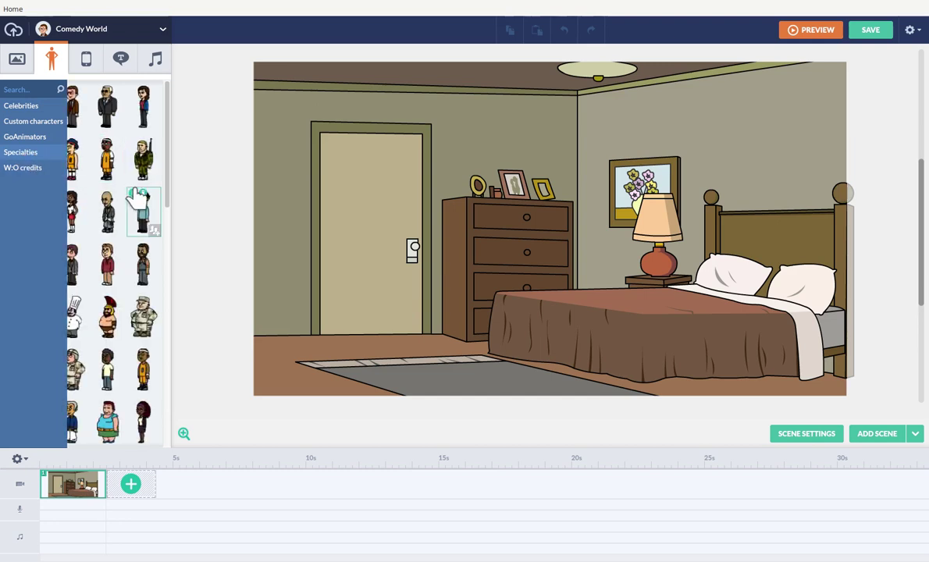
scroll(138, 188, down, 3)
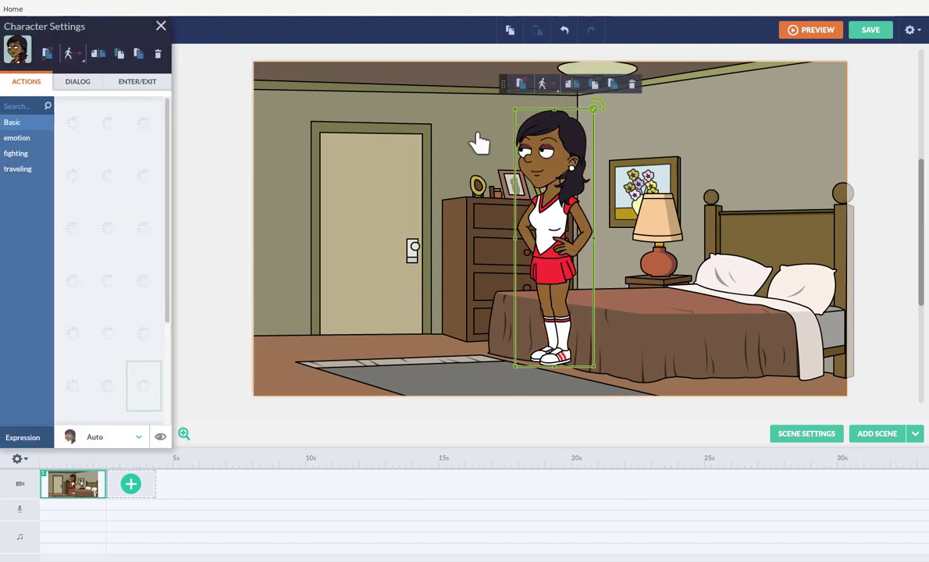
Step: Add a text-to-speech dialog line to the woman and set its voice to Ghost
click(64, 85)
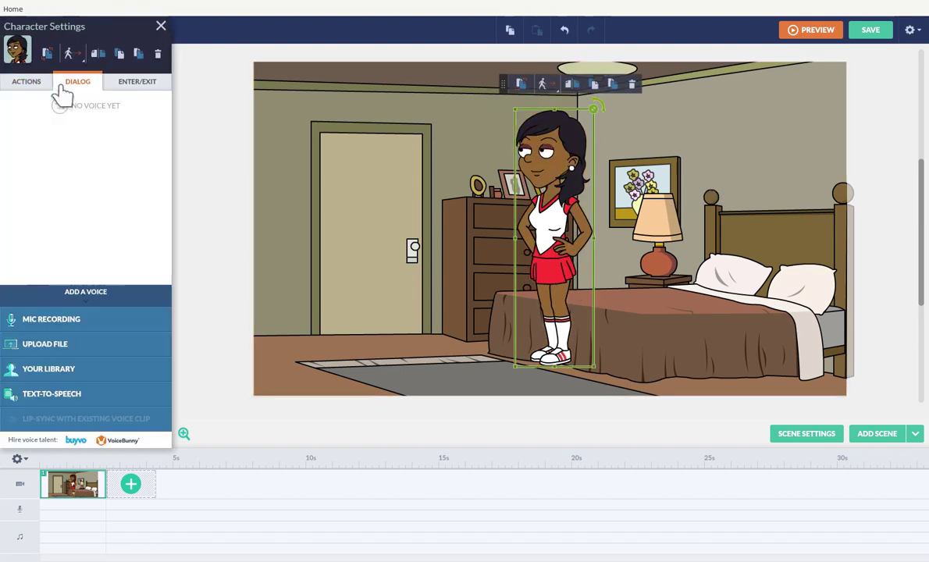
click(101, 393)
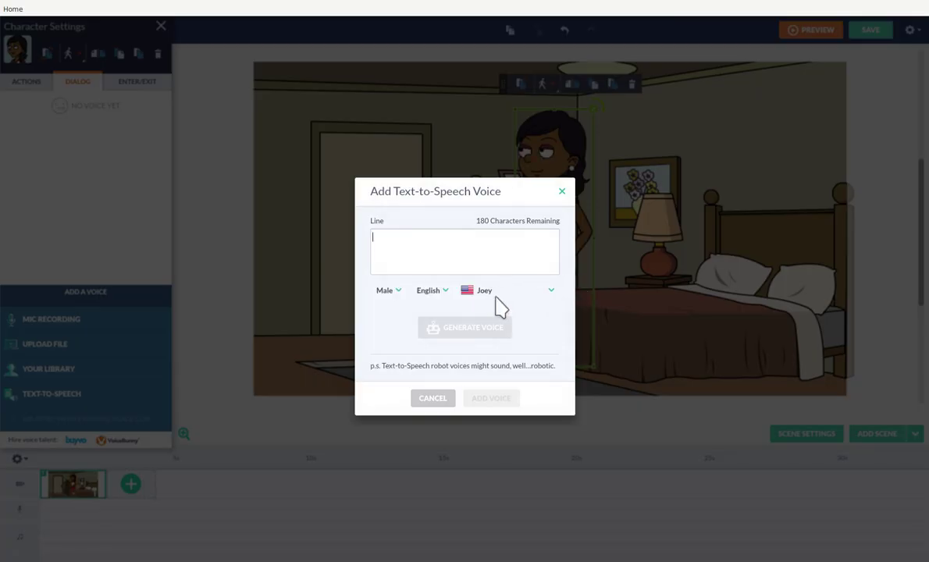
click(492, 294)
scroll(509, 332, down, 3)
scroll(509, 332, up, 10)
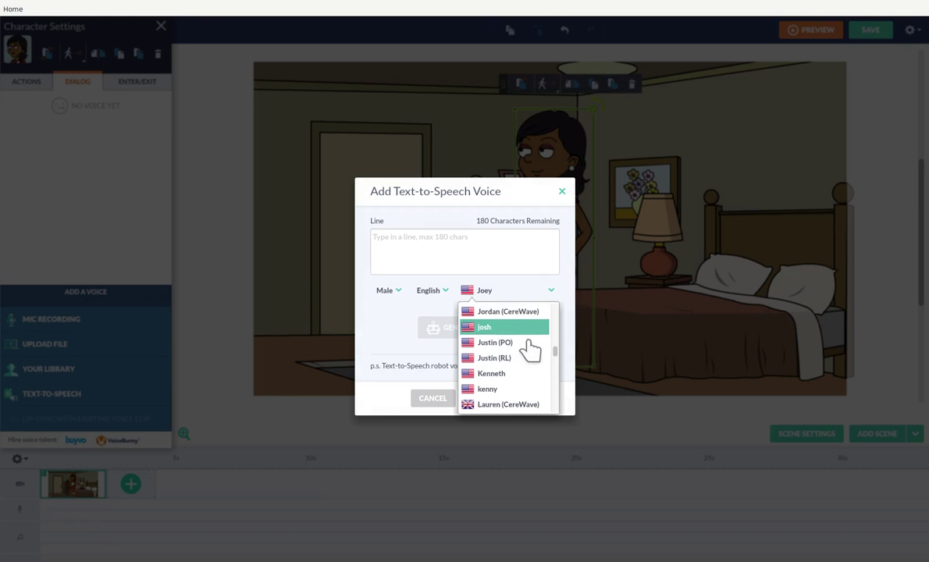
scroll(541, 362, up, 6)
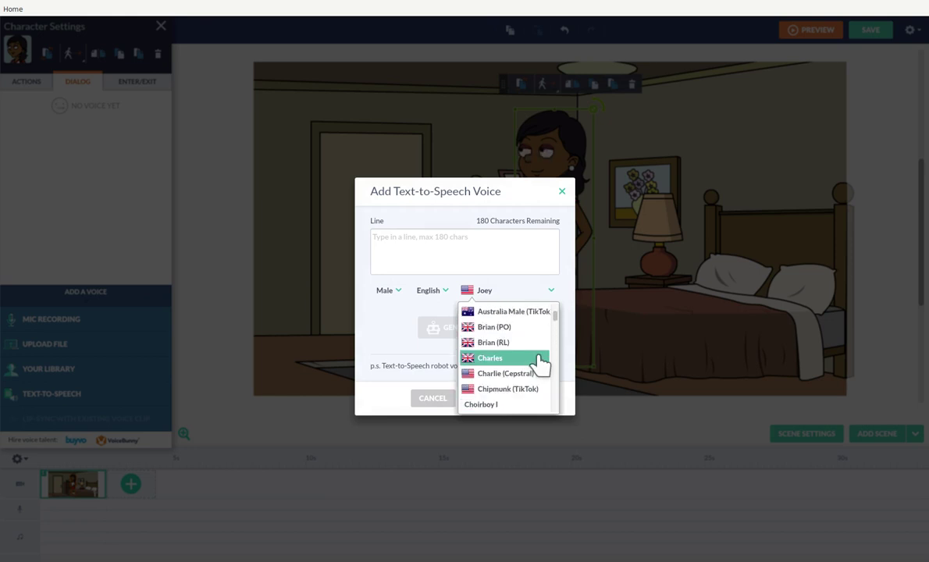
scroll(542, 363, down, 8)
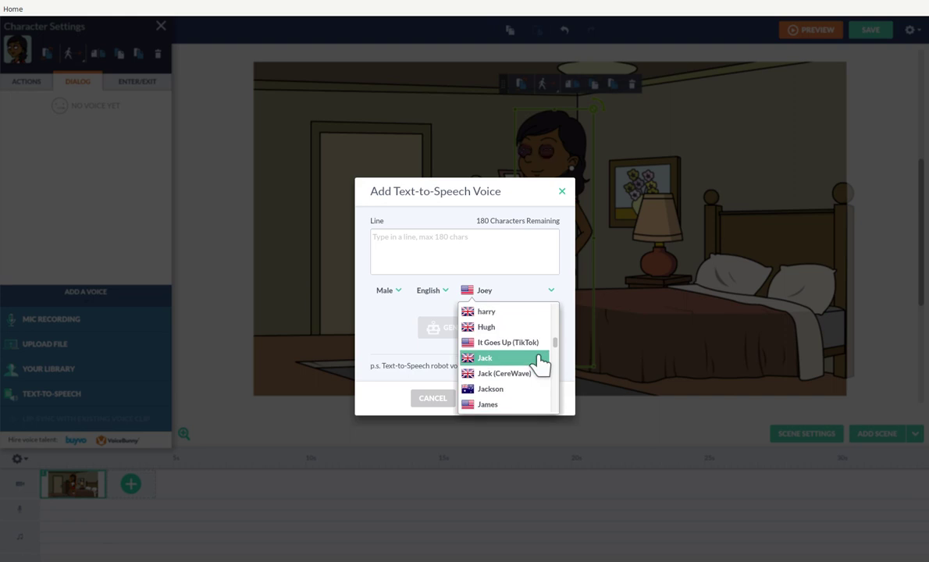
scroll(542, 363, down, 10)
scroll(542, 363, down, 10)
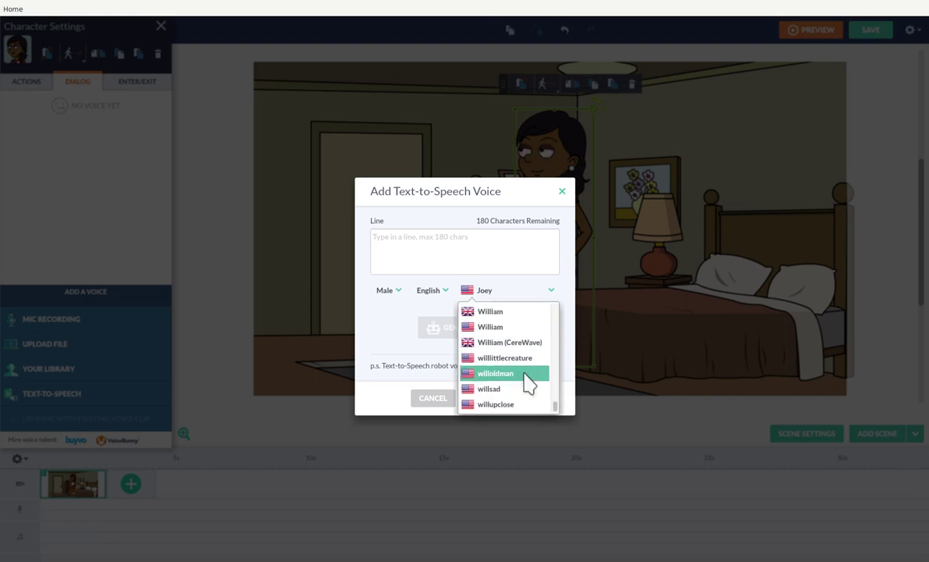
scroll(528, 383, up, 8)
scroll(527, 383, up, 10)
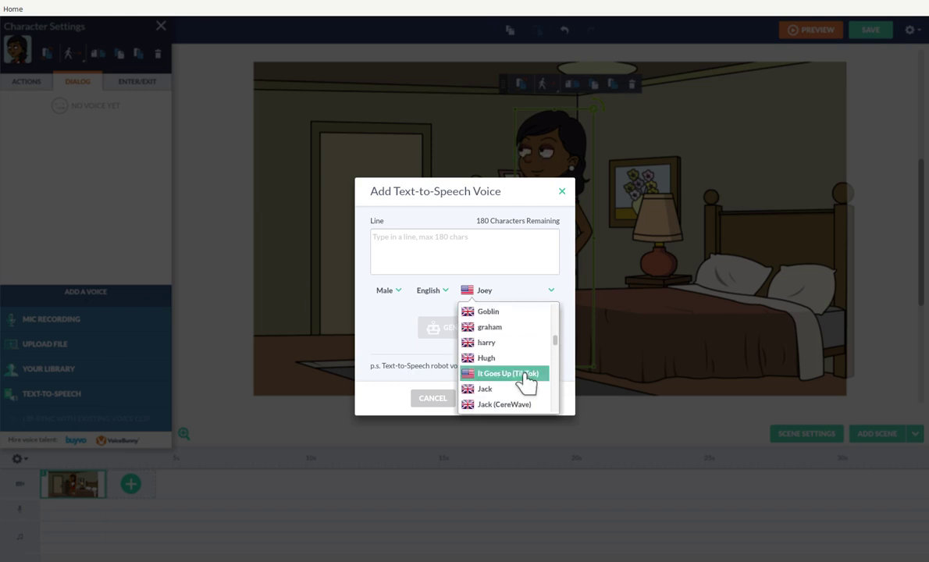
scroll(526, 379, up, 3)
click(521, 345)
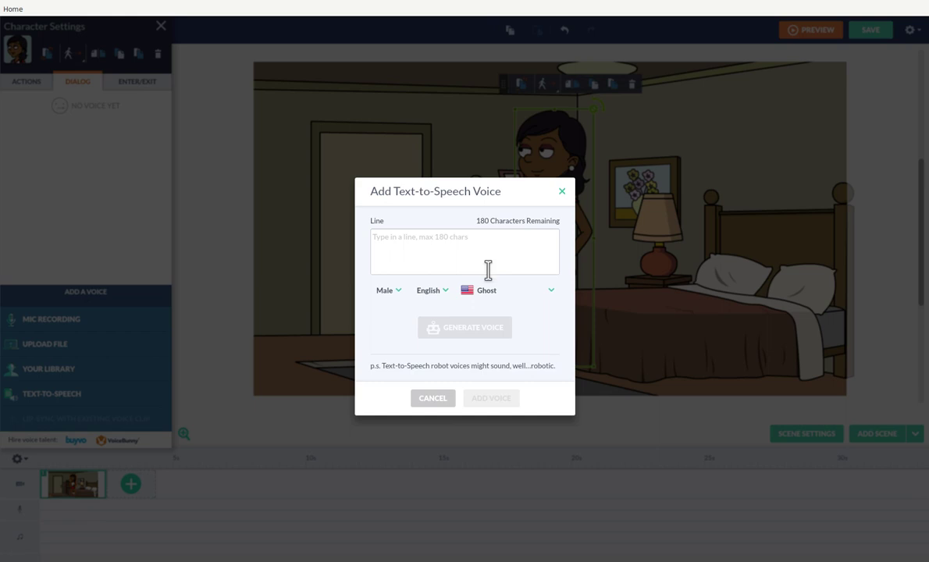
Step: Generate the line 'Hello, grounded grounded grounded' and add it to the woman
click(492, 264)
text(Hell)
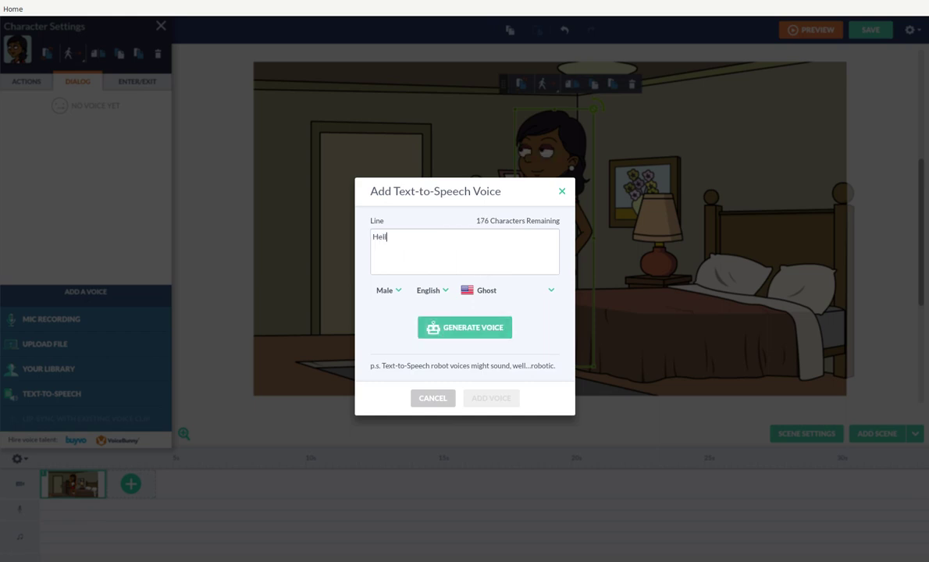
text(o, grounded grounded grounded)
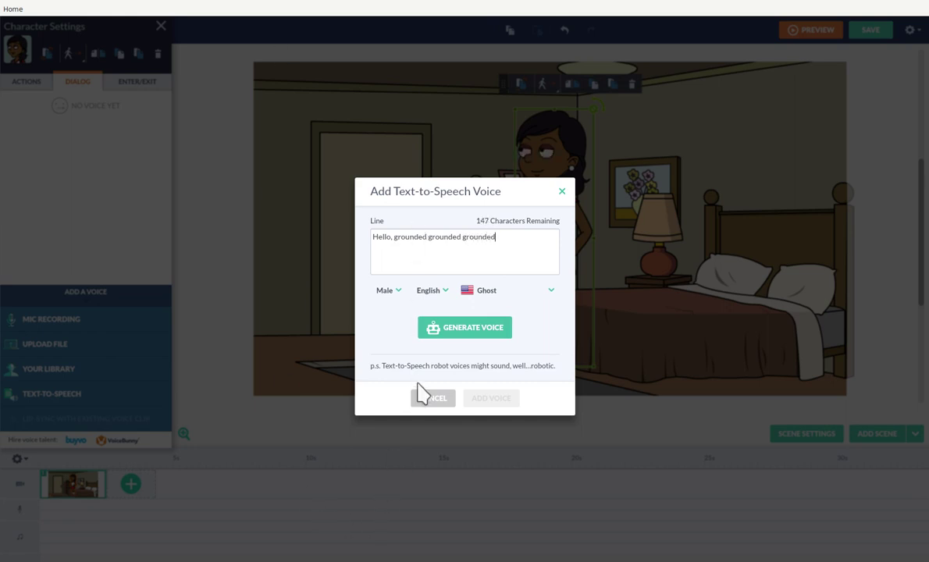
click(445, 328)
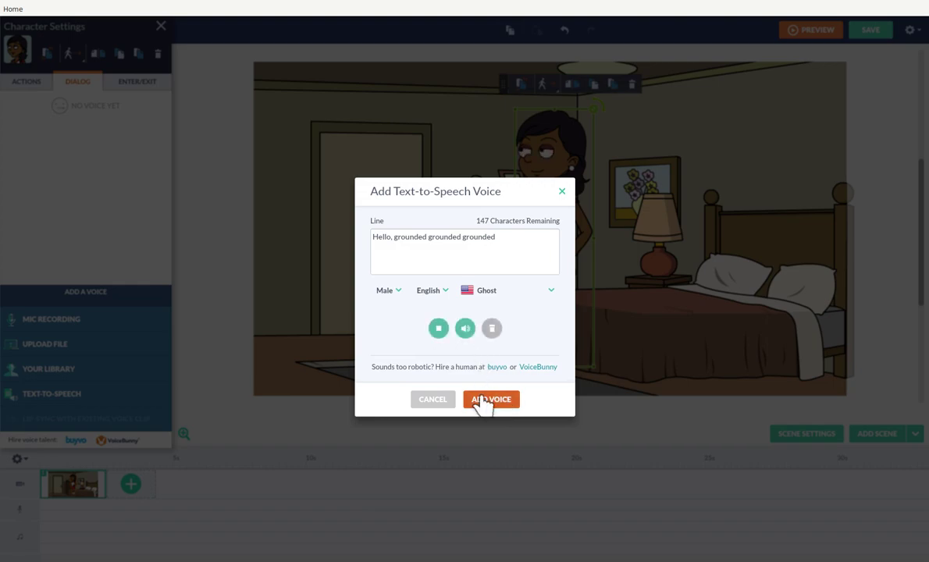
click(483, 399)
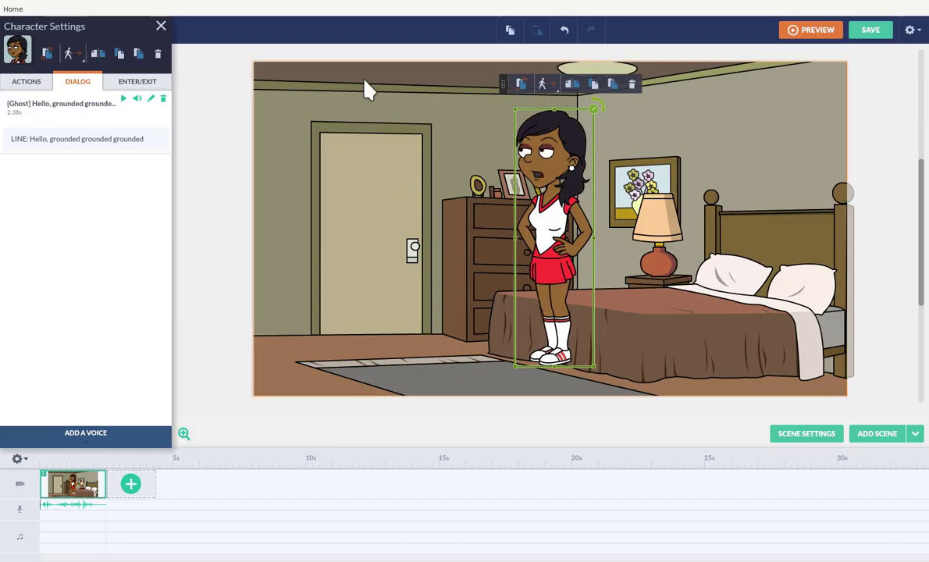
Step: Save the video titled 'grounded' and close the studio
click(193, 2)
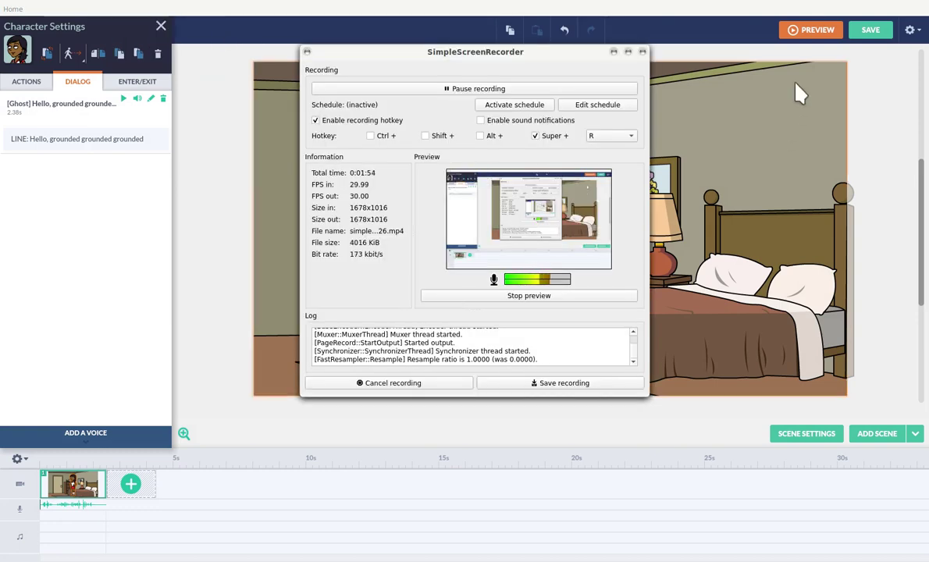
click(881, 43)
click(873, 31)
click(425, 222)
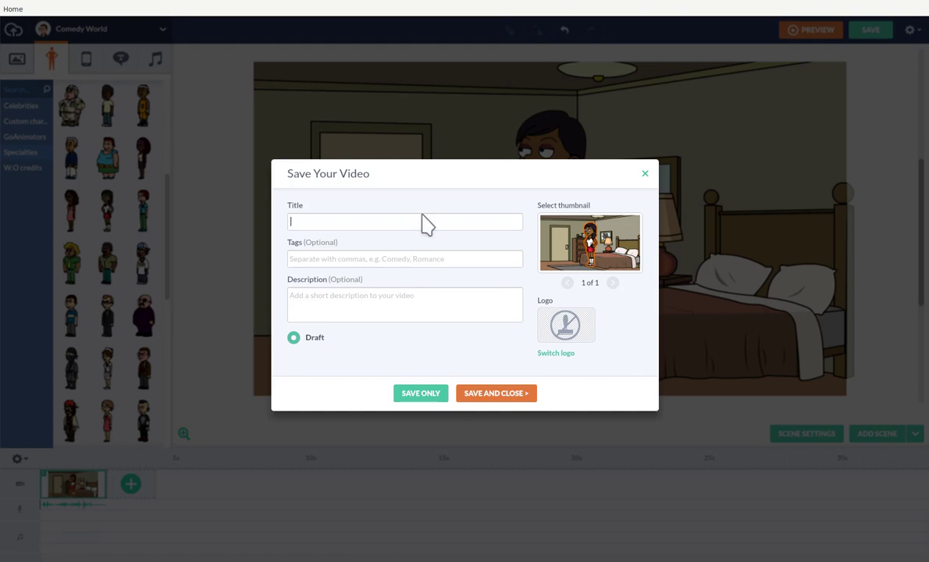
text(grounded)
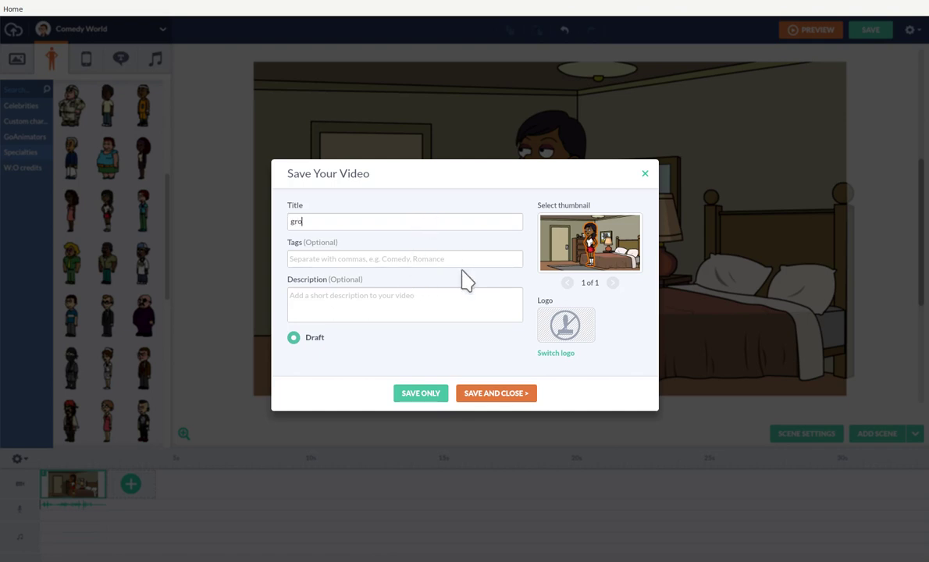
click(481, 395)
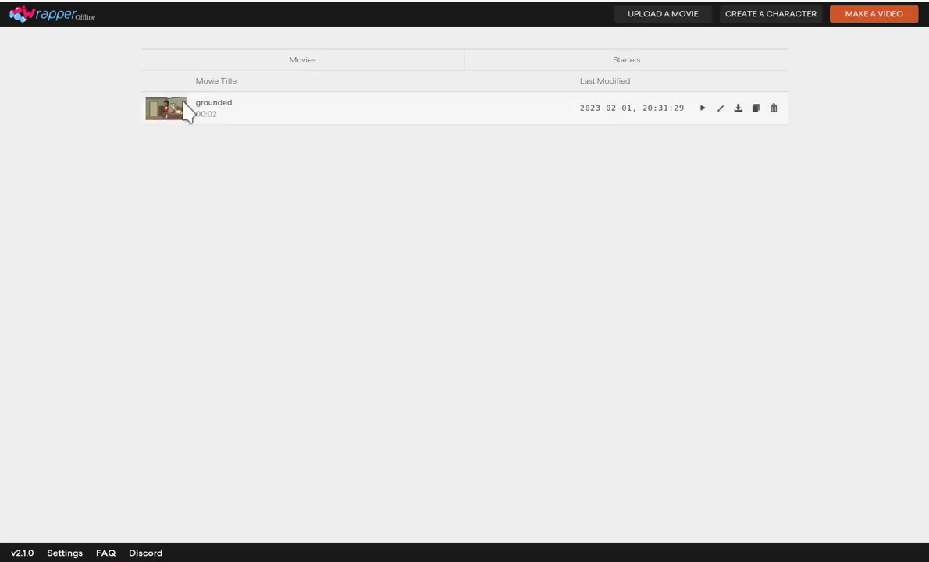
Step: Play the saved 'grounded' movie, close the player, then start downloading it as grounded.zip
click(703, 109)
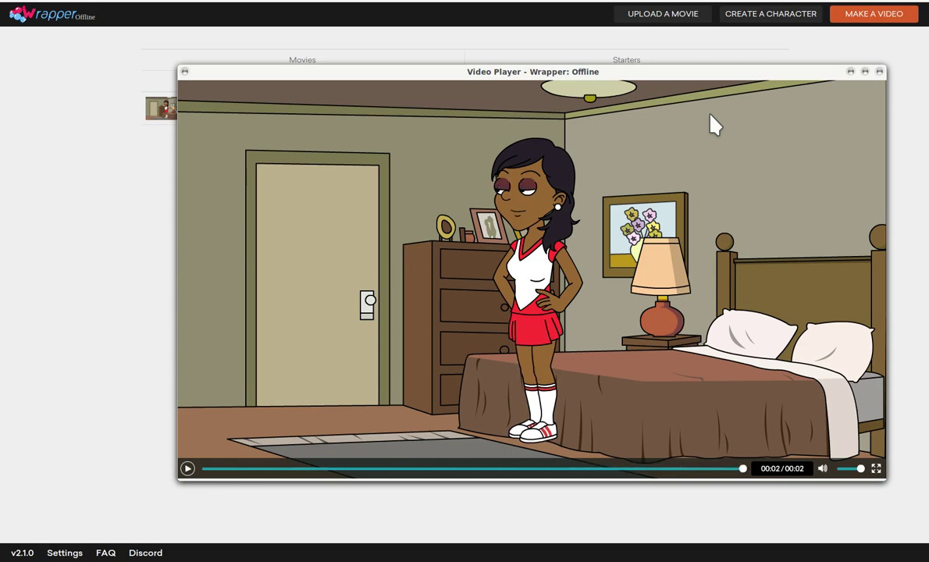
click(880, 71)
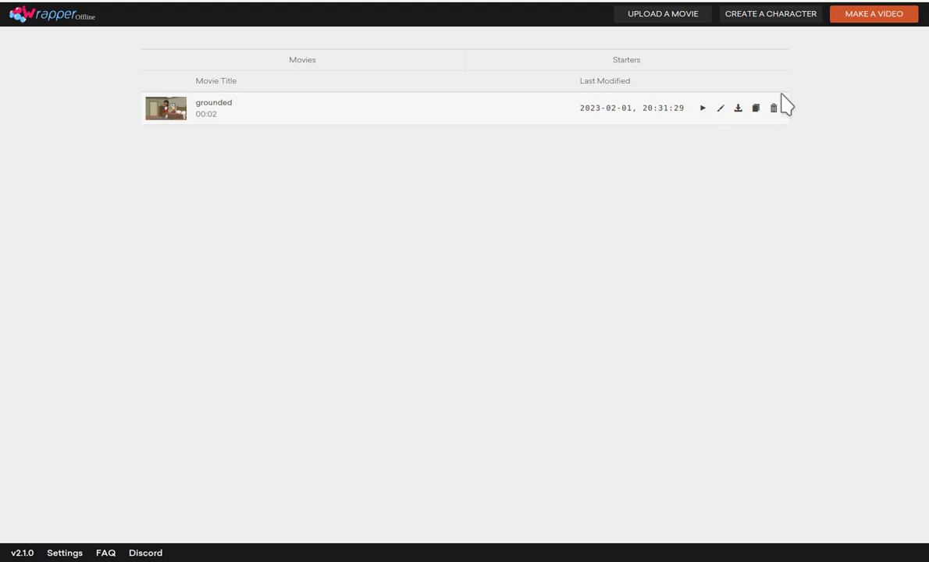
click(738, 110)
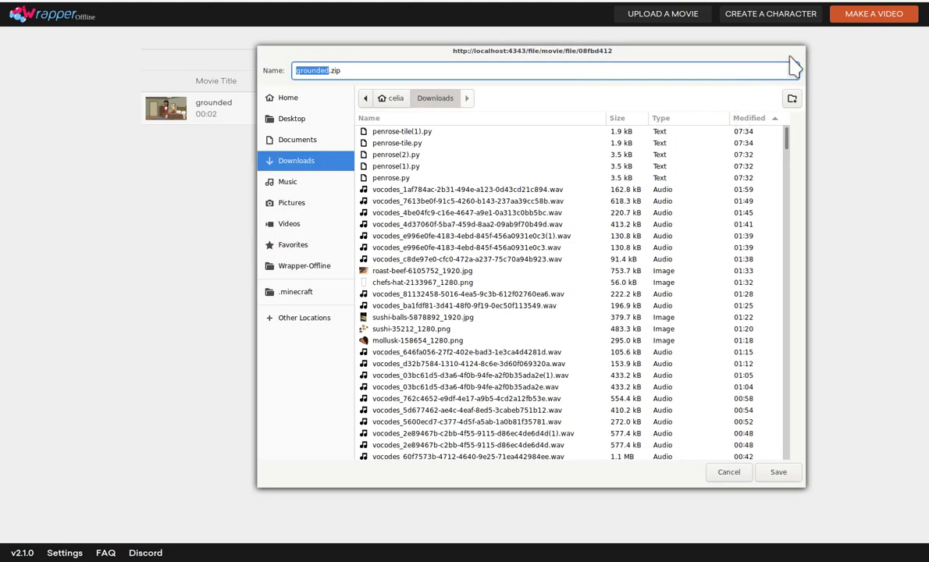
Step: Cancel the grounded.zip download to return to the movie list
click(715, 474)
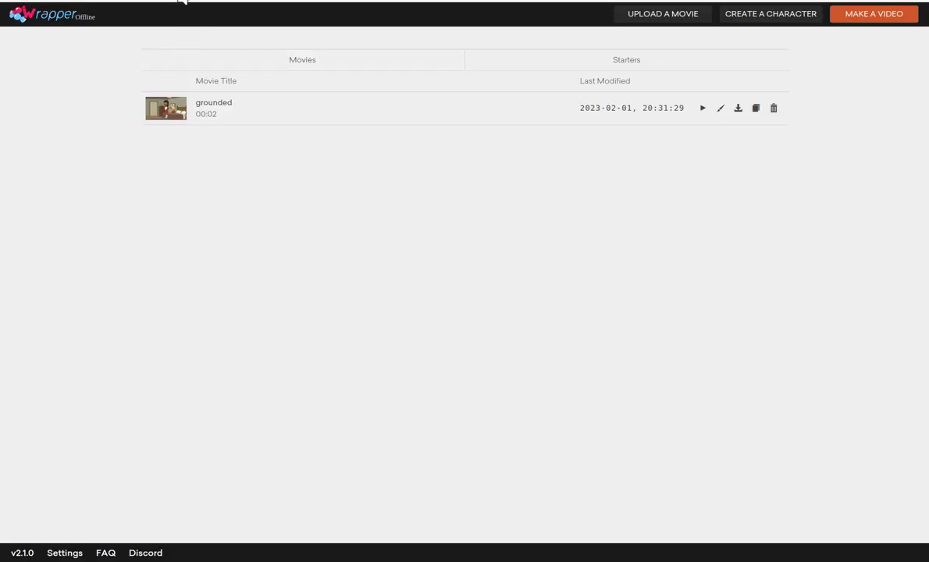
Step: Bring the SimpleScreenRecorder window to the front over the movie list
click(181, 1)
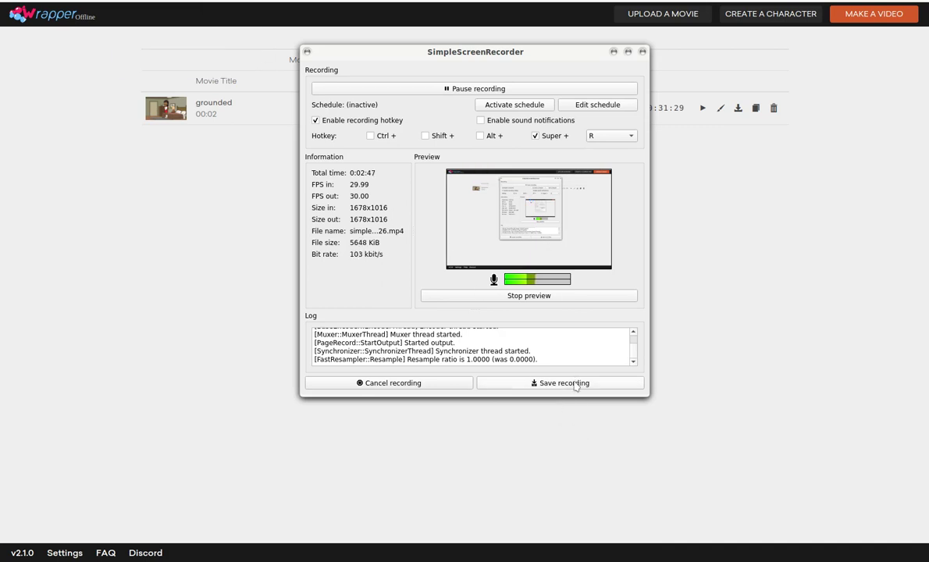